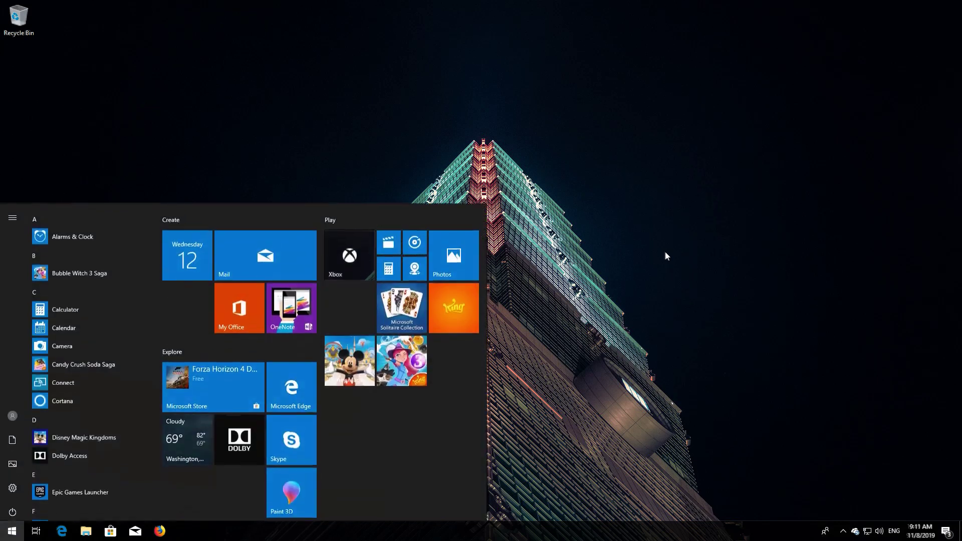
# Search the Start menu for 'troubleshoot'.
pyautogui.write('troubleshoo')
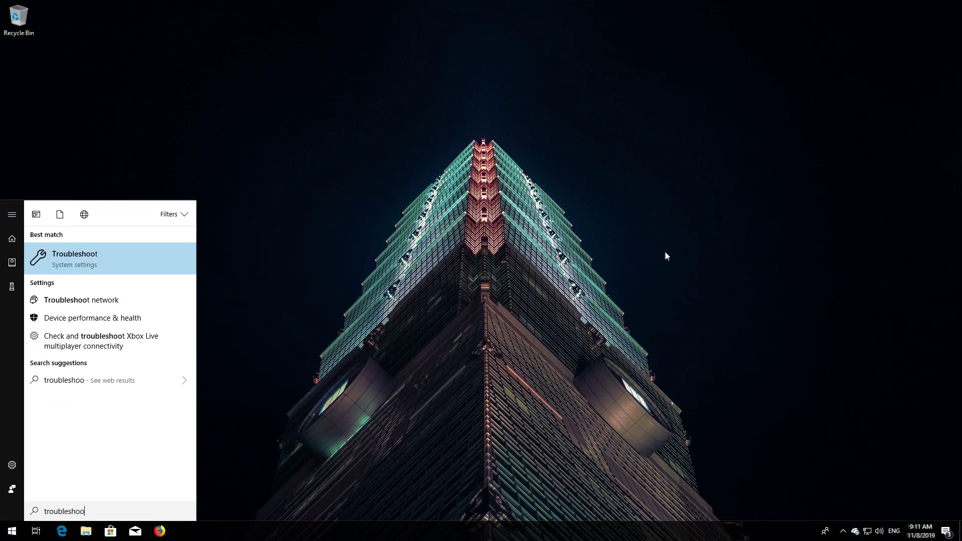
pyautogui.write('t')
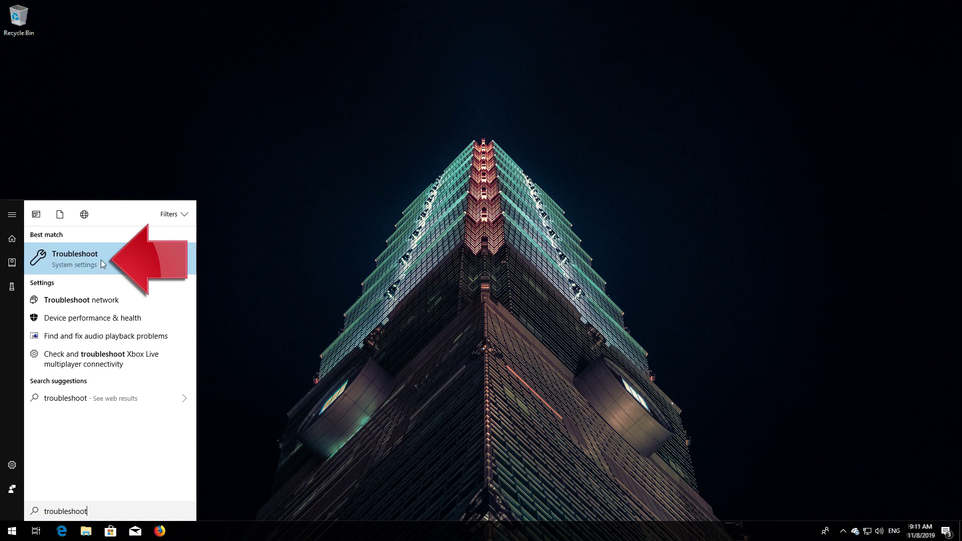
# Open the Troubleshoot settings page and expand the Windows Update troubleshooter entry.
pyautogui.click(71, 260)
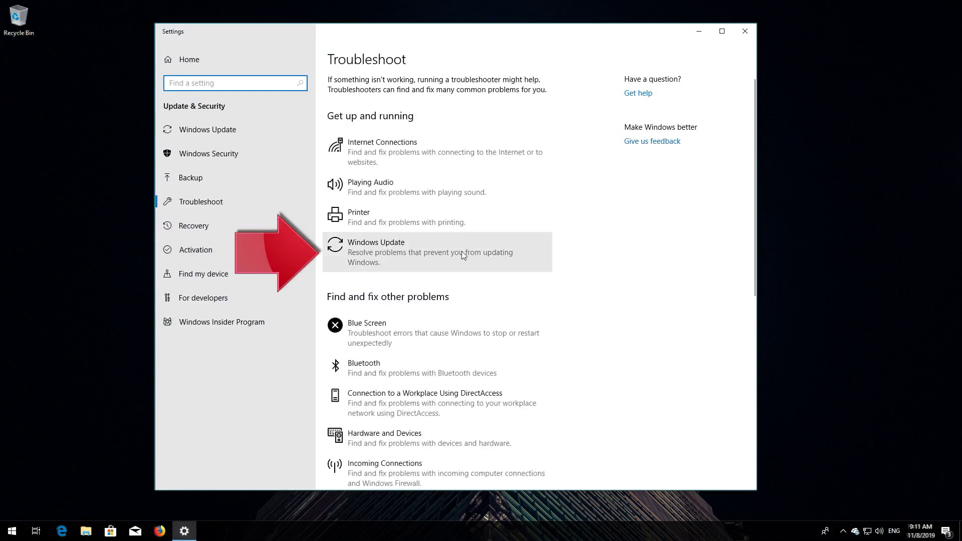
pyautogui.click(406, 254)
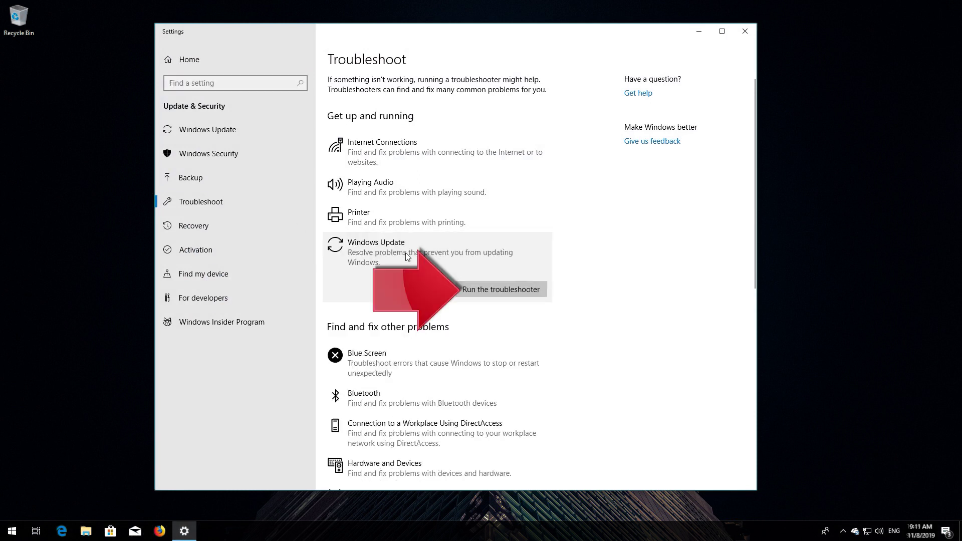
# Run the Windows Update troubleshooter, apply the 'Check for pending updates' fix, and close it.
pyautogui.click(494, 294)
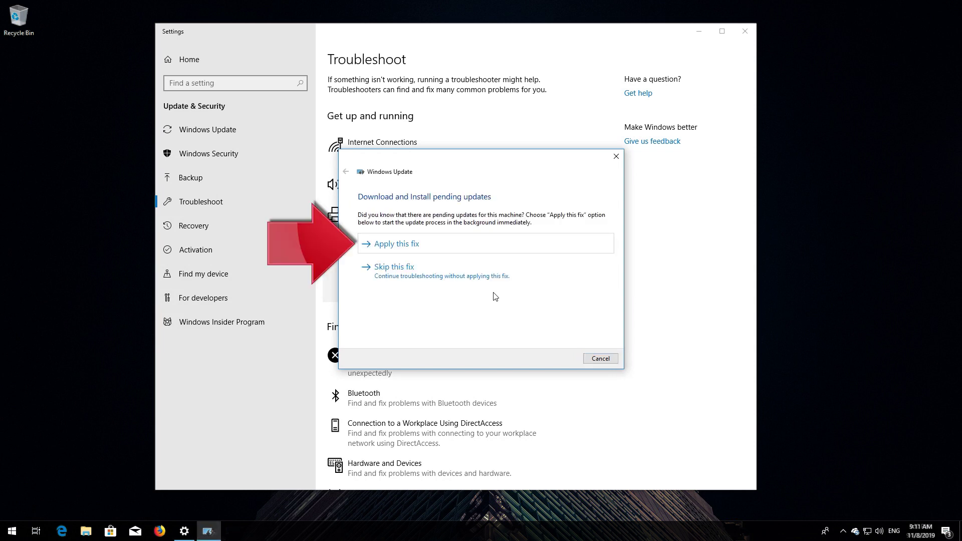
pyautogui.click(427, 248)
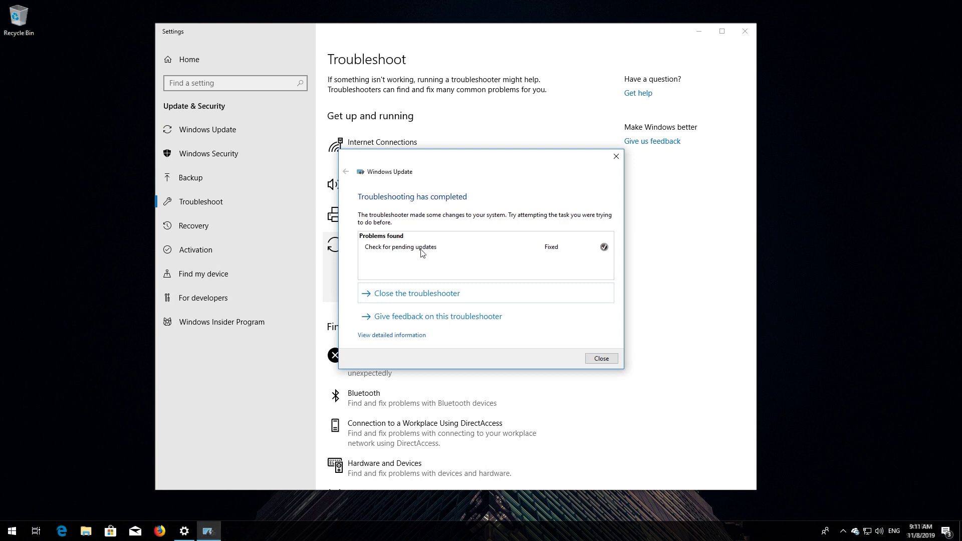
pyautogui.click(601, 358)
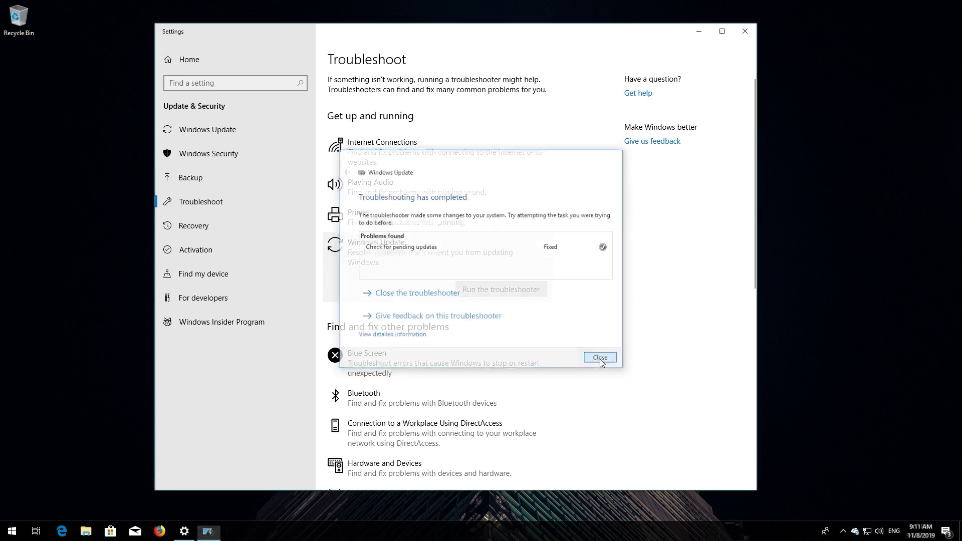
# Close Settings and restart Windows from the Start menu's Power options.
pyautogui.click(745, 32)
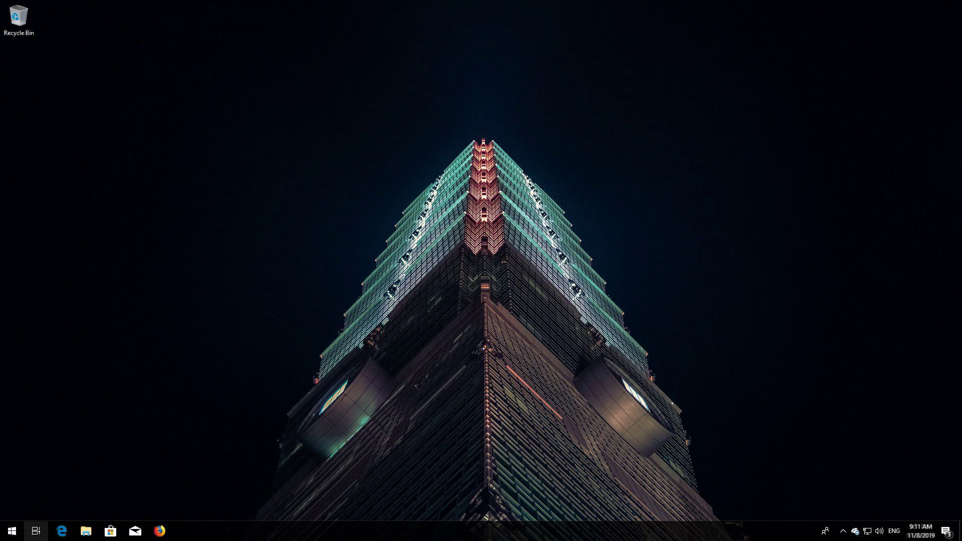
pyautogui.click(12, 530)
pyautogui.click(12, 512)
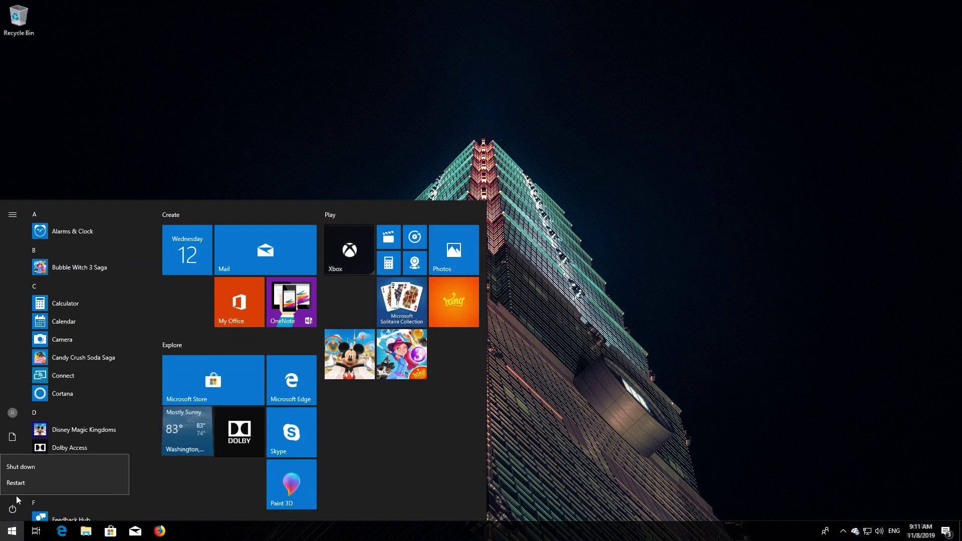
pyautogui.click(22, 486)
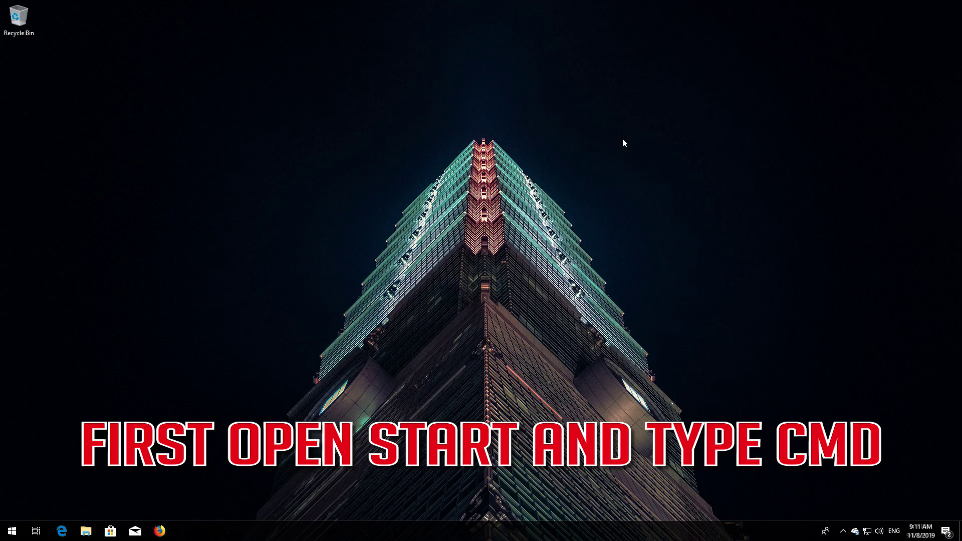
# Search for cmd and run Command Prompt as administrator.
pyautogui.press('super')
pyautogui.write('cmd')
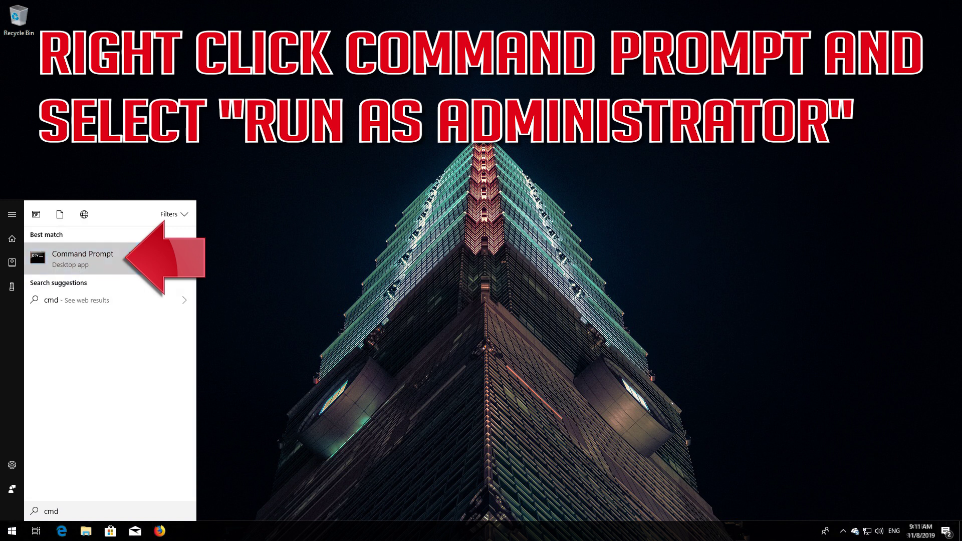
pyautogui.hotkey('shift', 'F10')
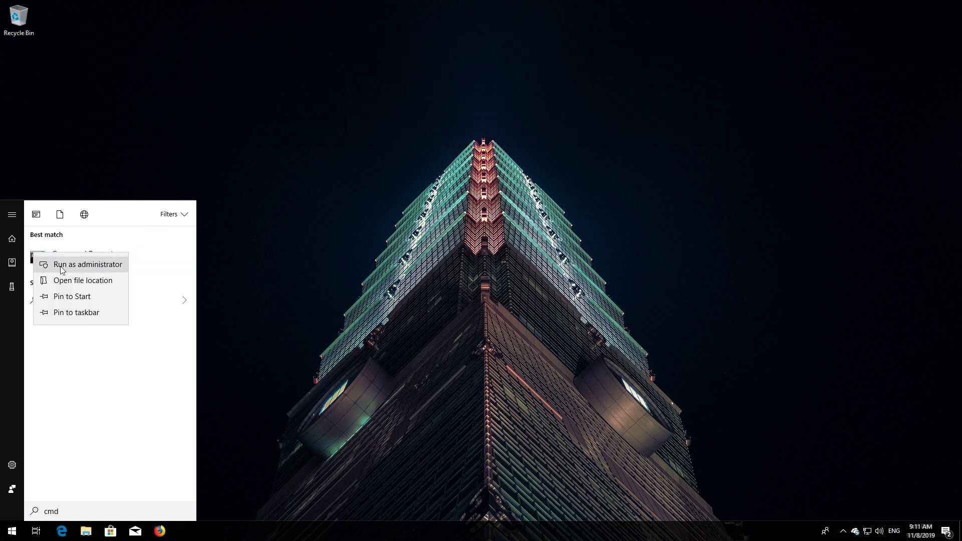
pyautogui.click(70, 270)
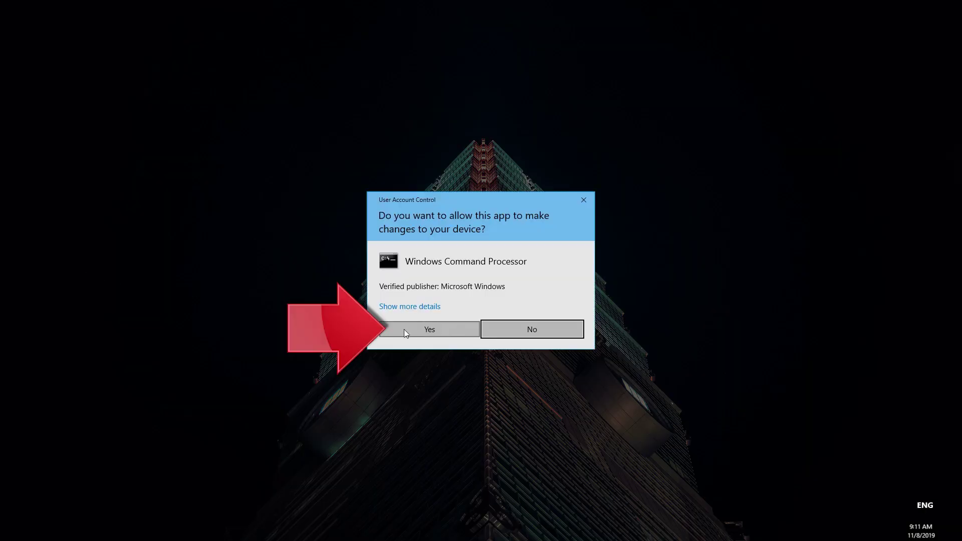
# Approve UAC, run 'SC config wuauserv start=auto', then enter 'SC config bits start=auto'.
pyautogui.click(433, 331)
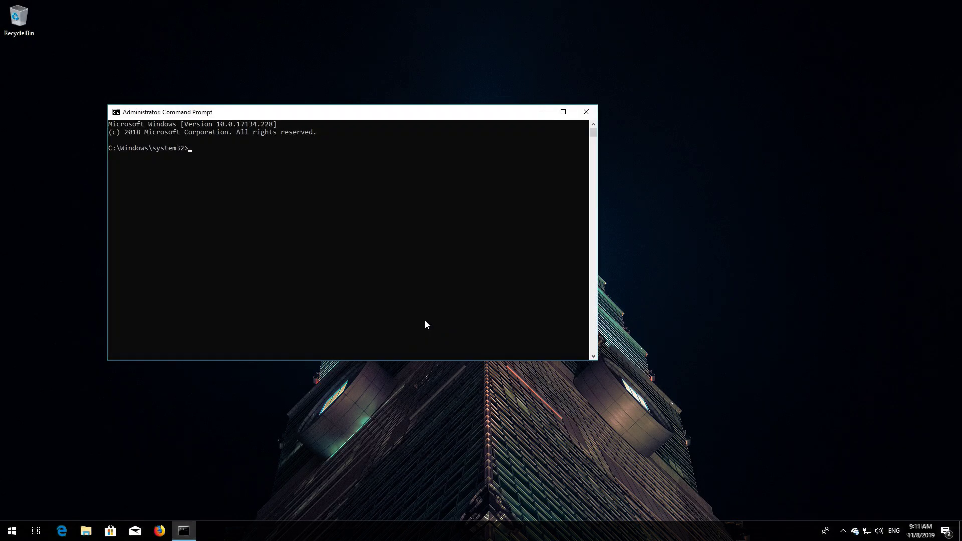
pyautogui.moveTo(301, 119); pyautogui.dragTo(435, 152)
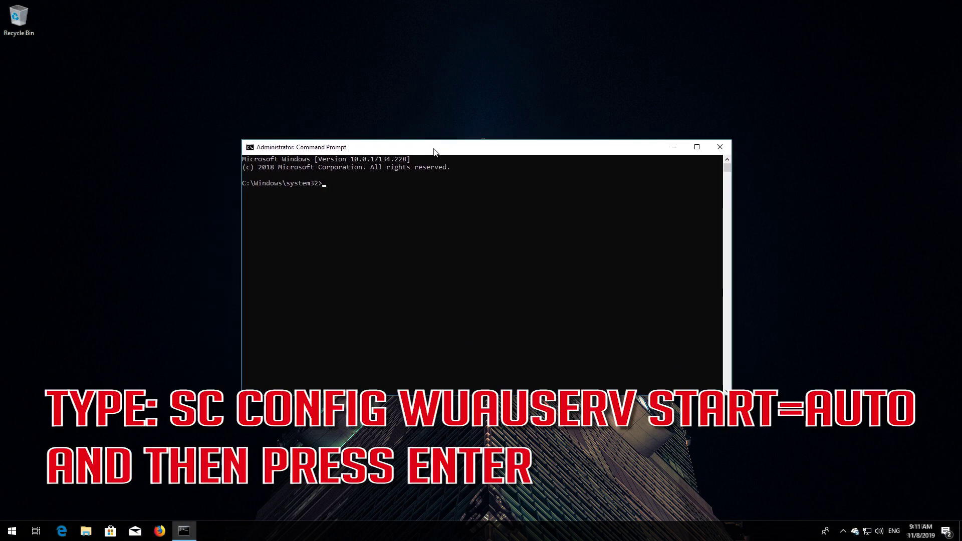
pyautogui.write('SC config wuauserv start')
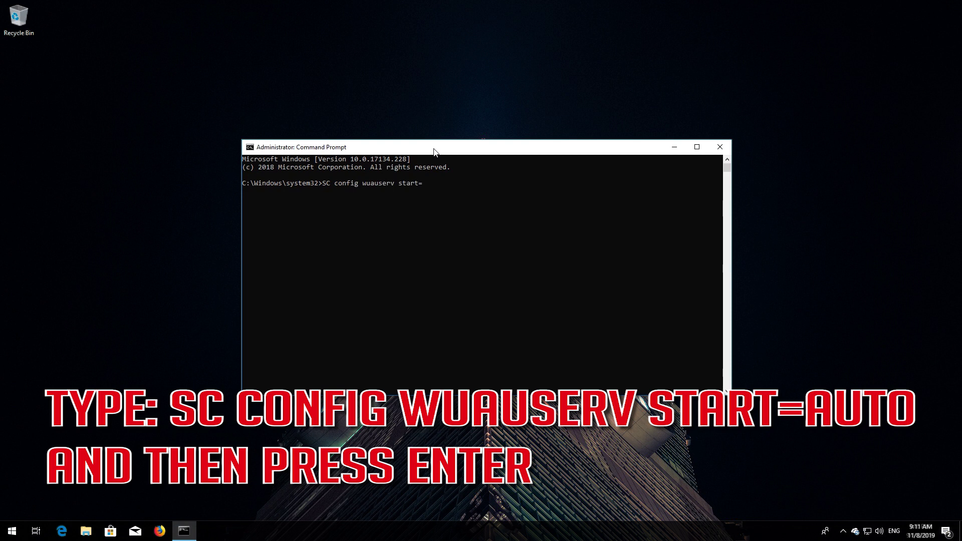
pyautogui.write('=auto')
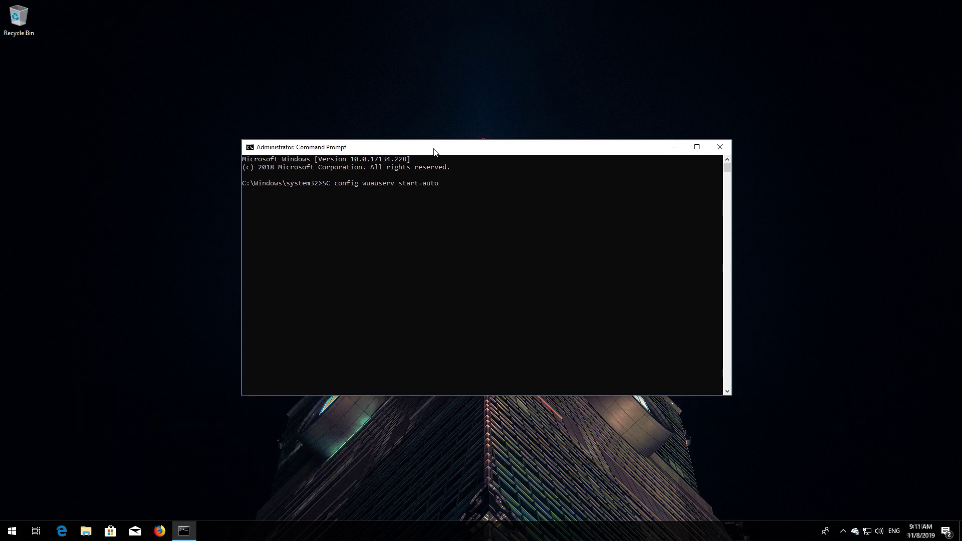
pyautogui.press('Return')
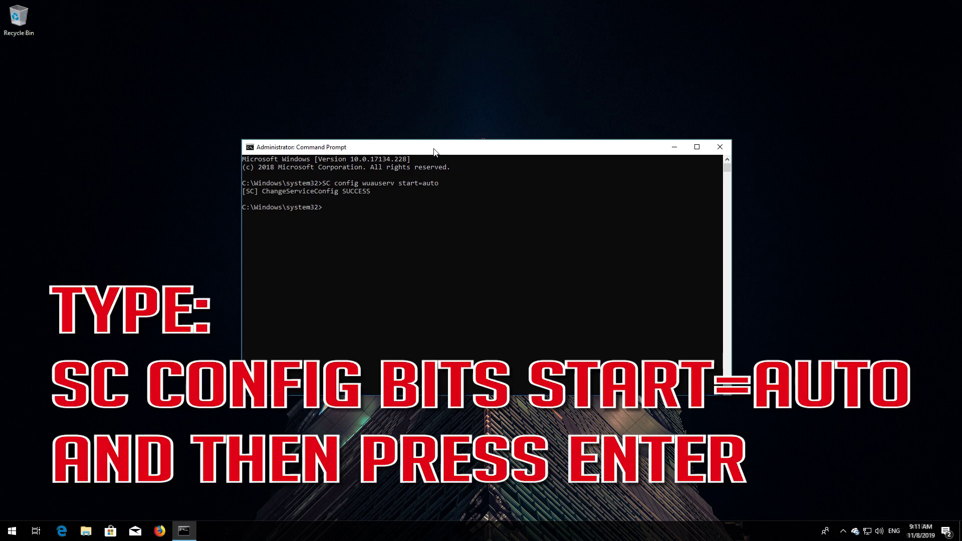
pyautogui.write('SC config bits start=auto')
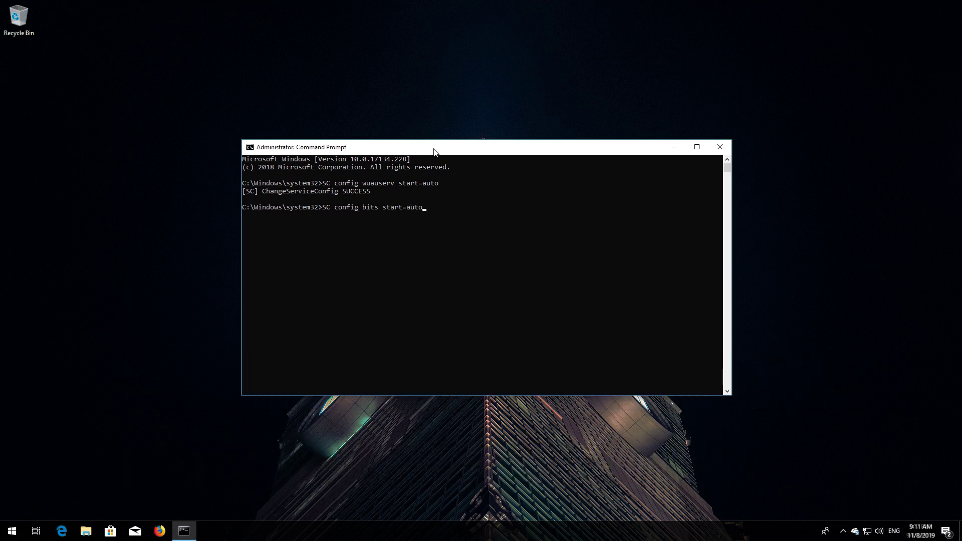
# Set bits, cryptsvc and trustedinstaller to start=auto with SC config commands.
pyautogui.press('Return')
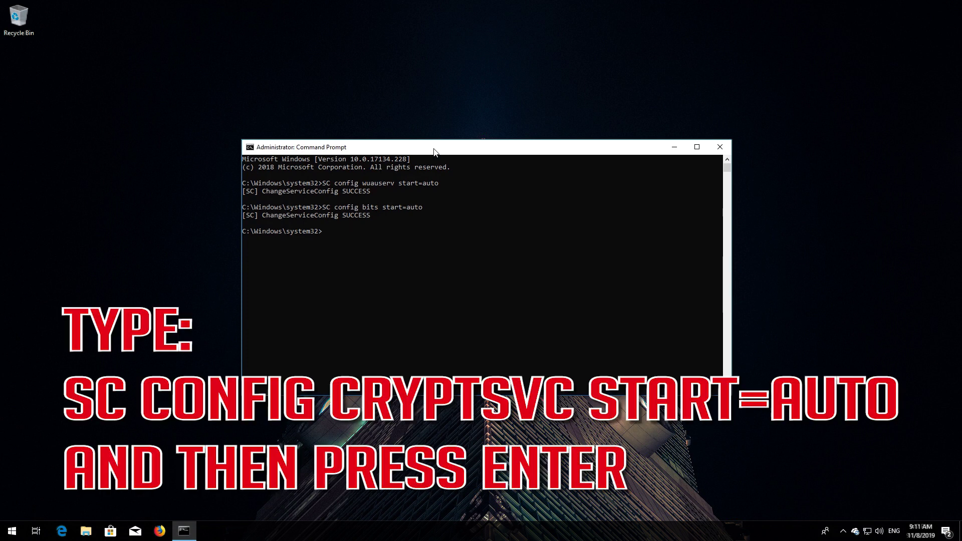
pyautogui.write('SC config cryptsvc start=auto')
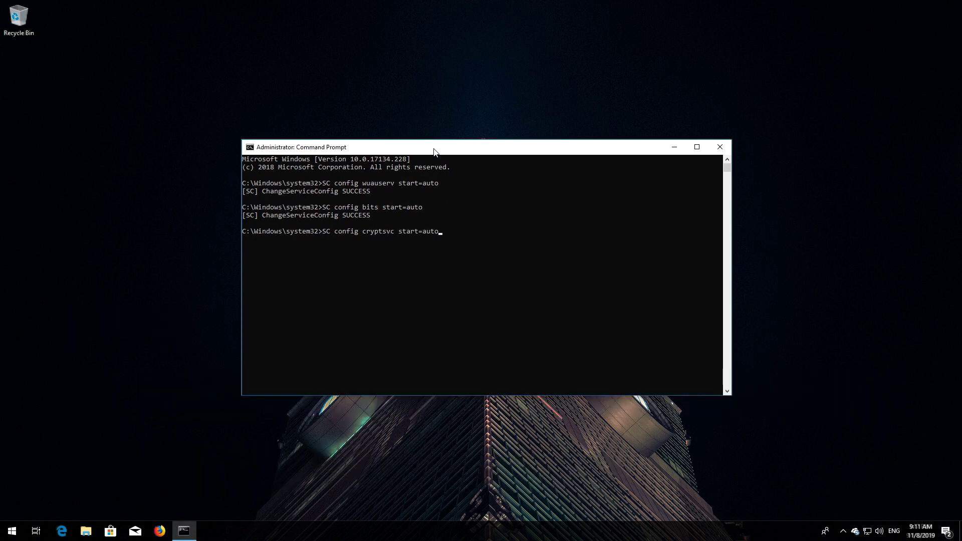
pyautogui.press('Return')
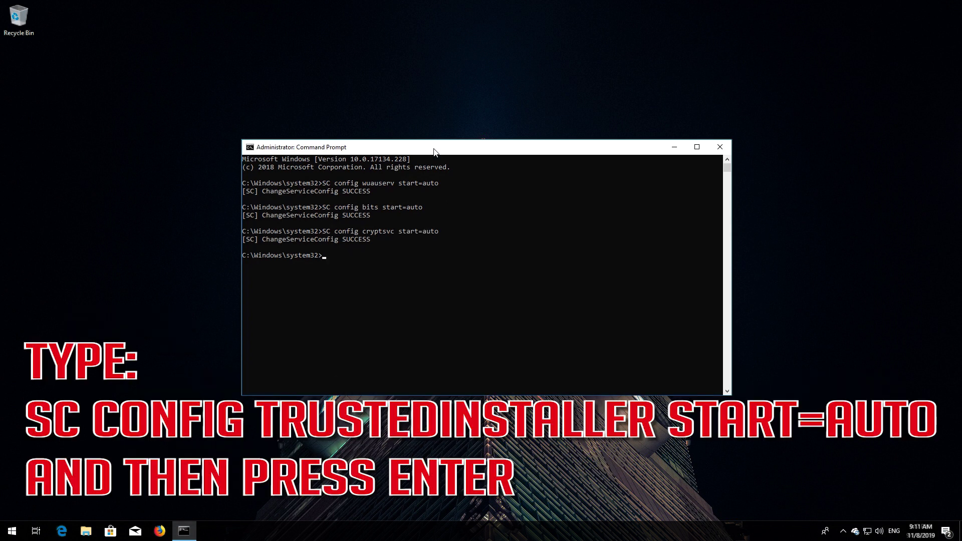
pyautogui.write('SC config trustedinstaller start=auto')
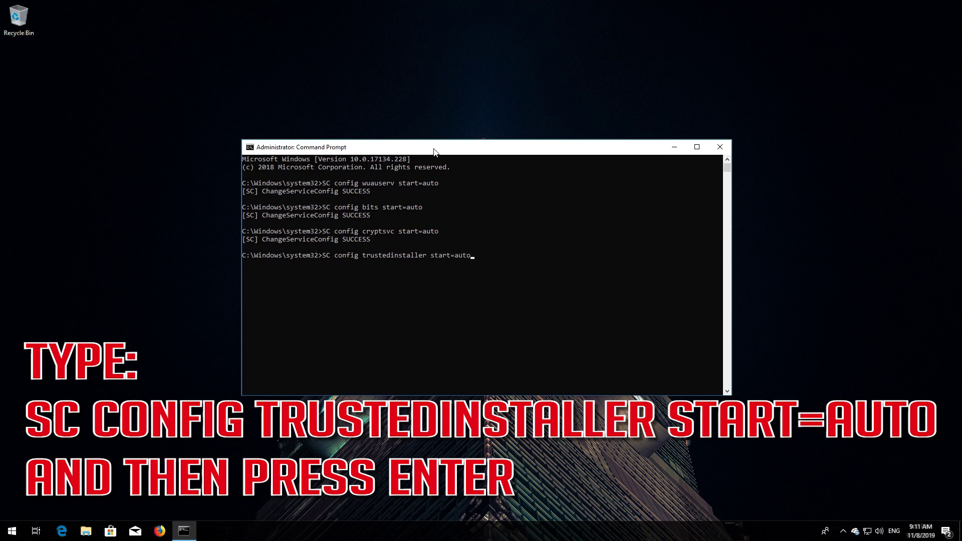
pyautogui.press('Return')
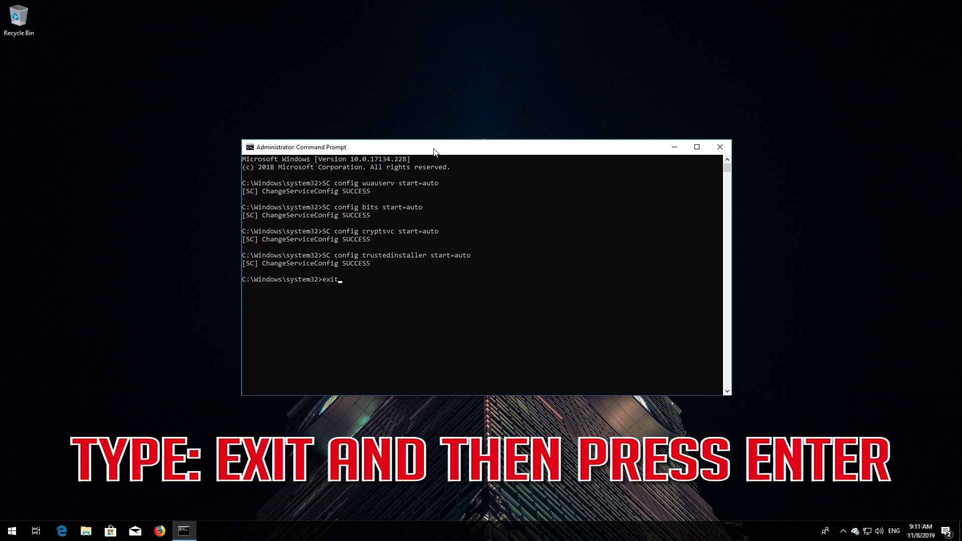
# Exit Command Prompt and restart Windows from the Start menu's Power options.
pyautogui.press('Return')
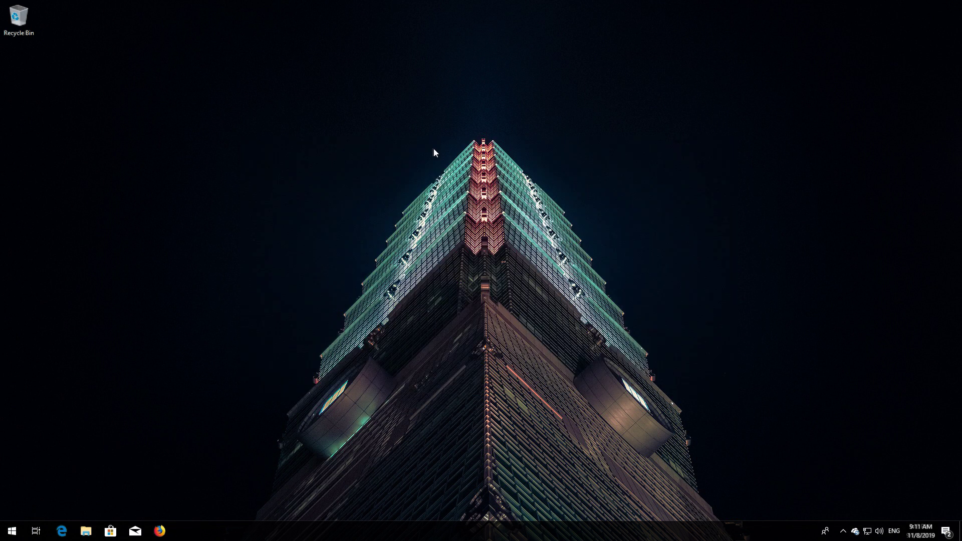
pyautogui.press('super')
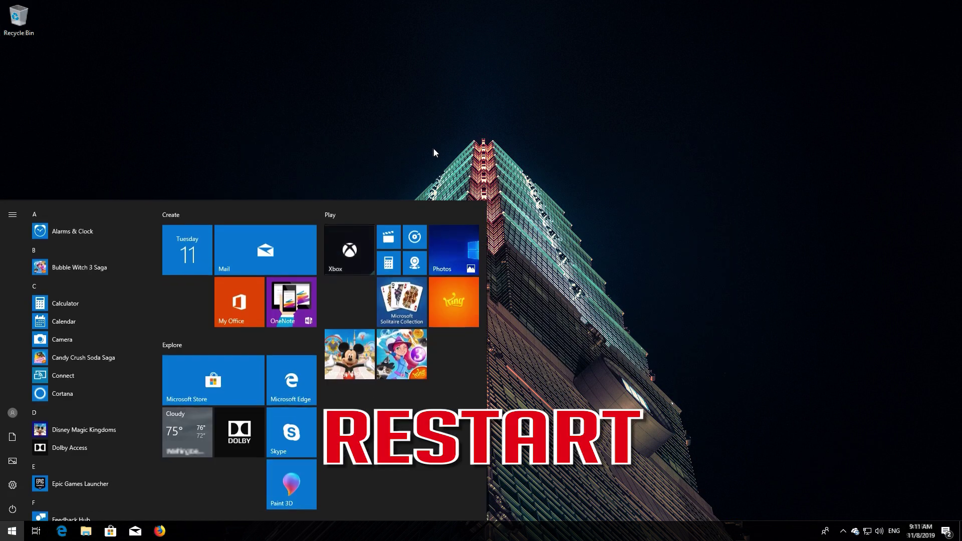
pyautogui.click(12, 509)
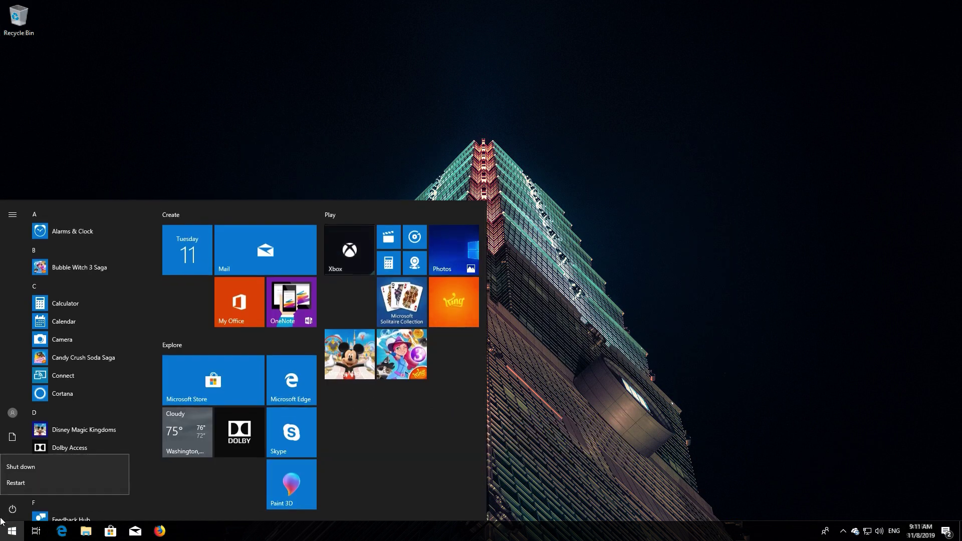
pyautogui.click(16, 488)
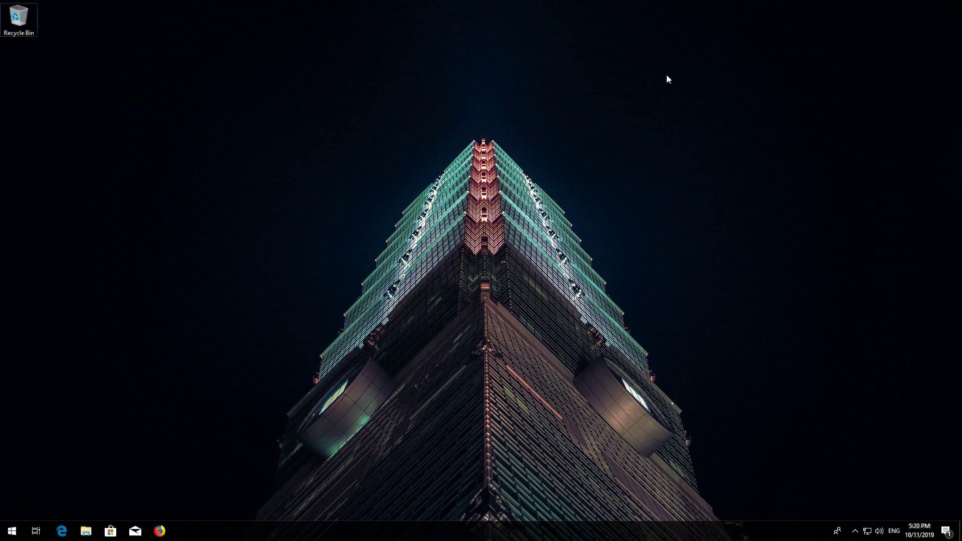
# Search Start for 'services' and open the Services console.
pyautogui.press('super')
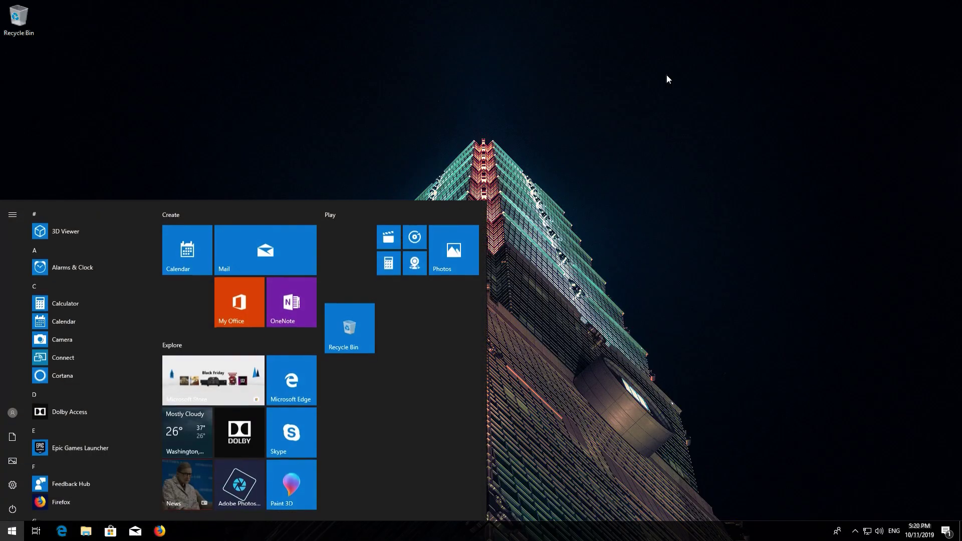
pyautogui.write('services')
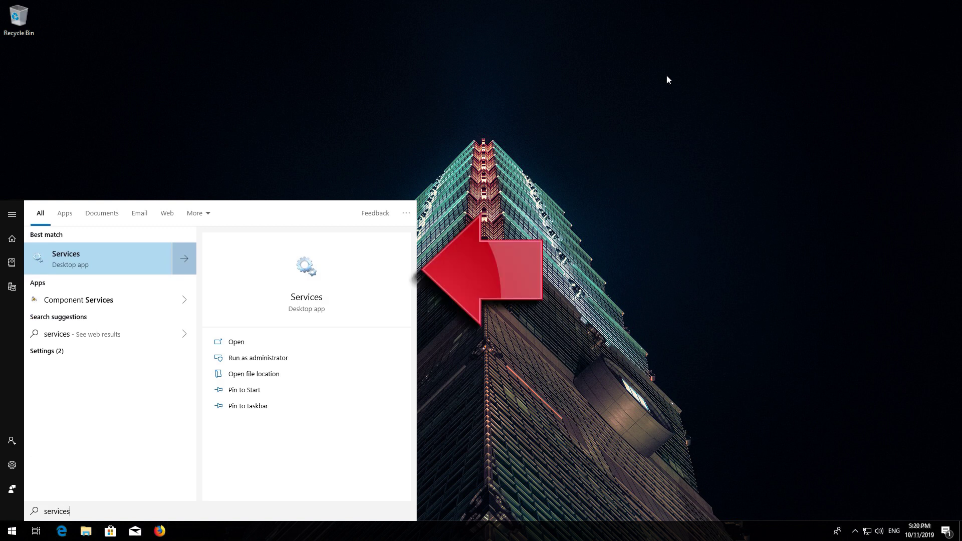
pyautogui.click(111, 258)
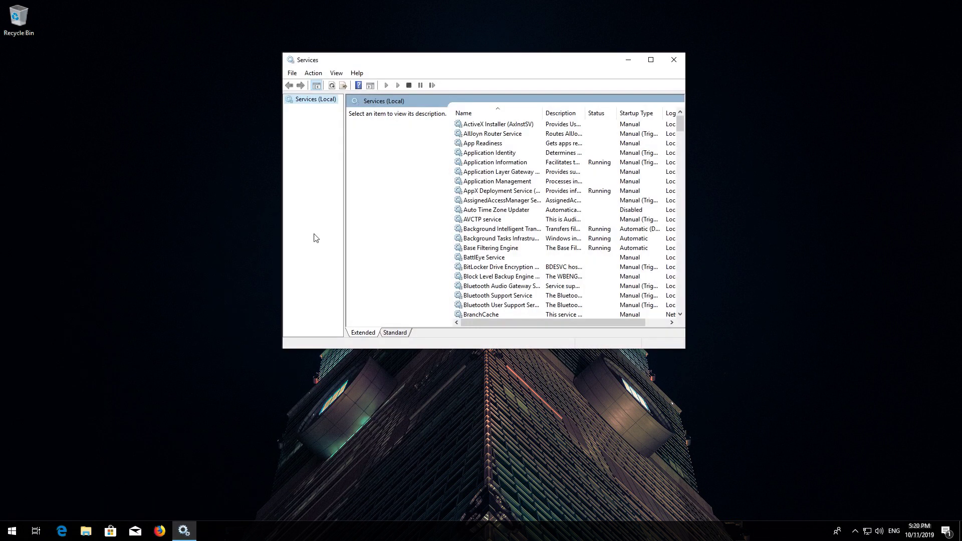
# Scroll to the Windows Update service, select it, and open its context menu.
pyautogui.click(481, 218)
pyautogui.scroll(-10, 480, 218)
pyautogui.scroll(-20, 480, 219)
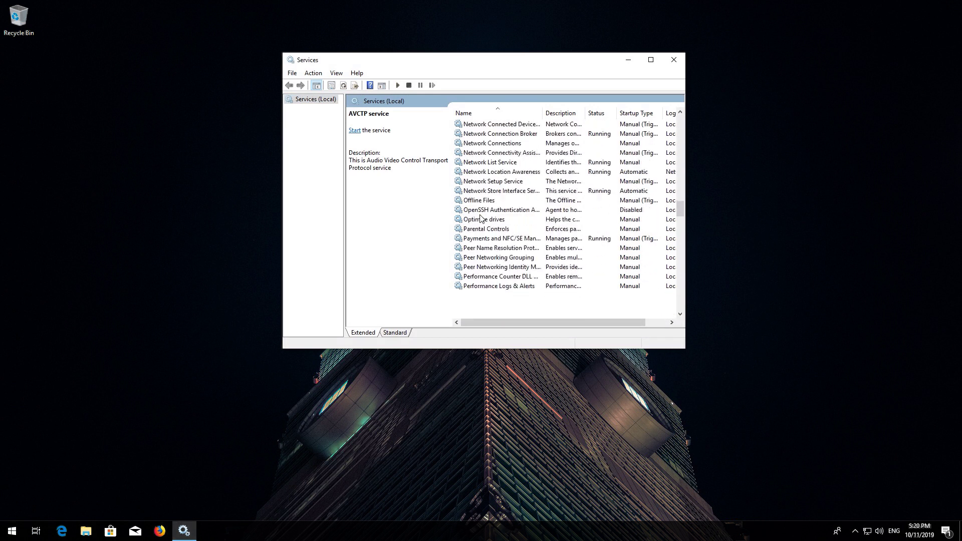
pyautogui.scroll(-7, 480, 219)
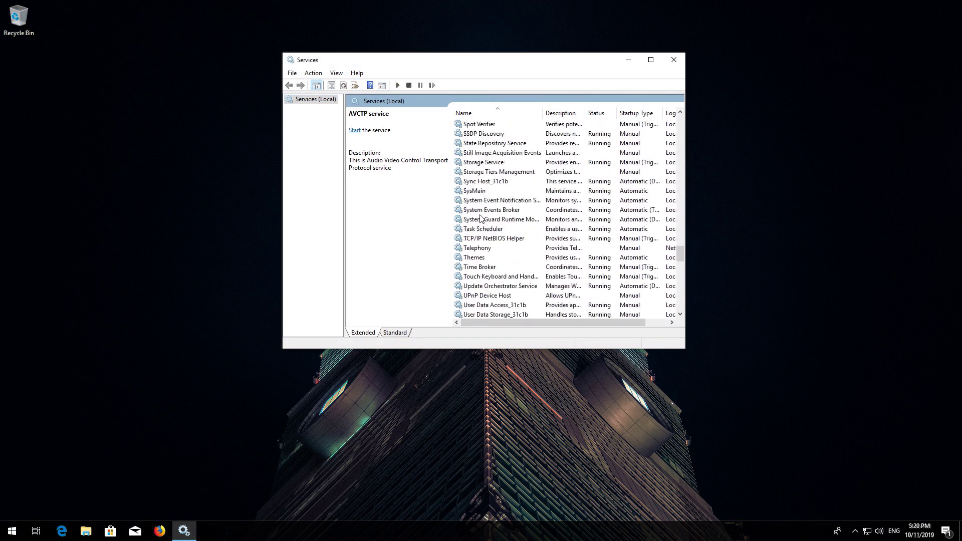
pyautogui.scroll(-11, 480, 218)
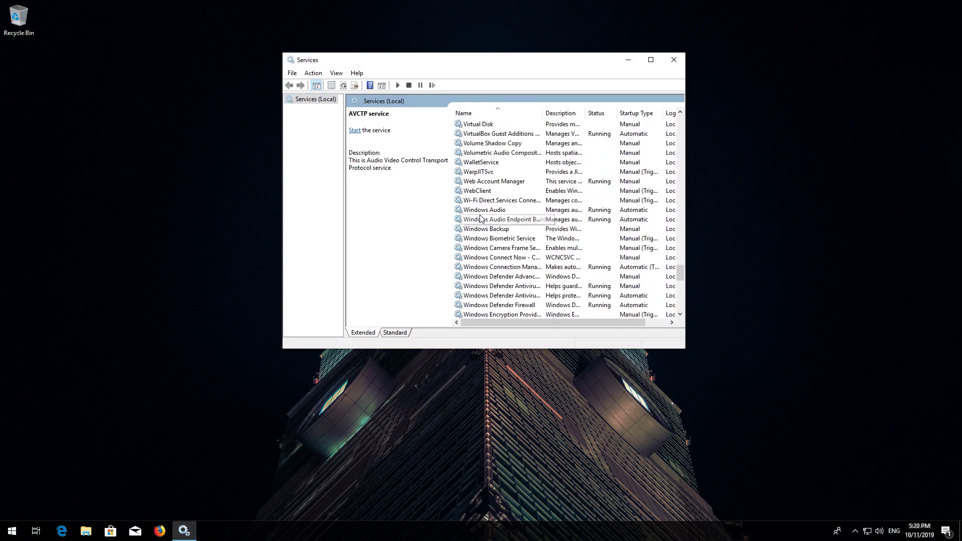
pyautogui.scroll(-4, 481, 219)
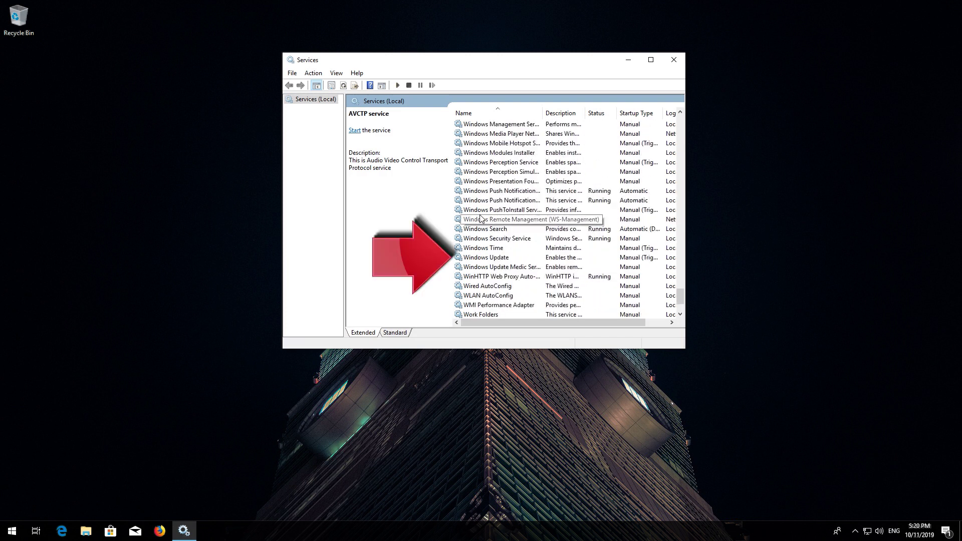
pyautogui.click(487, 259)
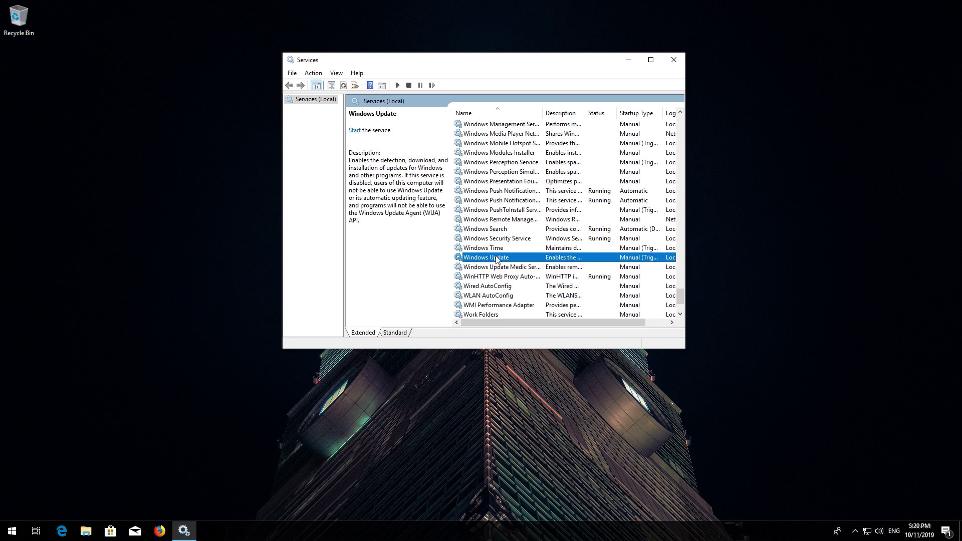
pyautogui.rightClick(497, 260)
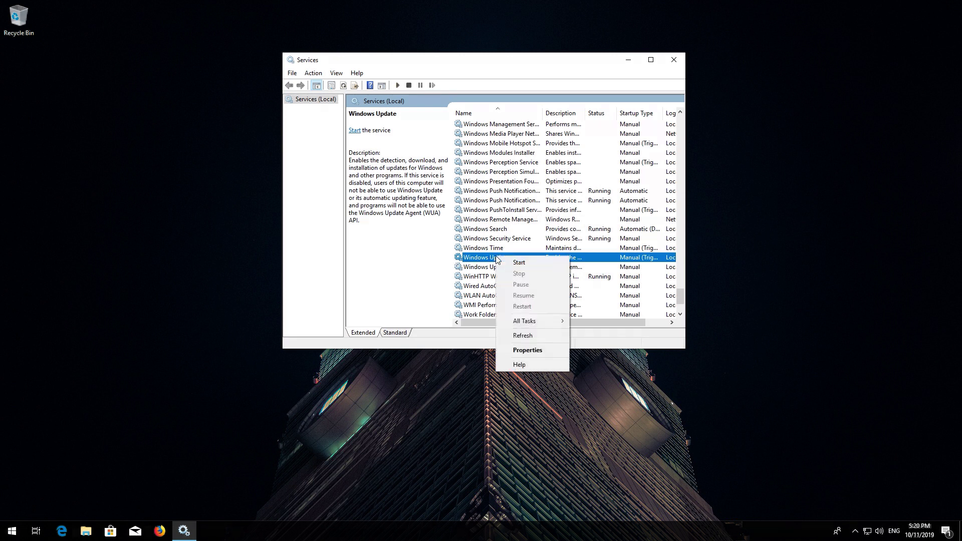
# Change the Windows Update service's startup type to Automatic, apply it, and start the service.
pyautogui.click(537, 350)
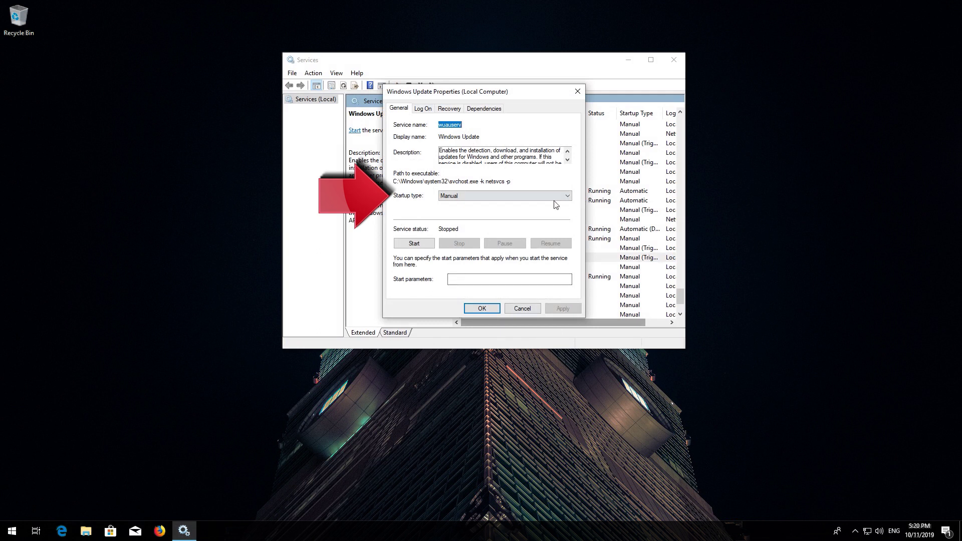
pyautogui.click(499, 198)
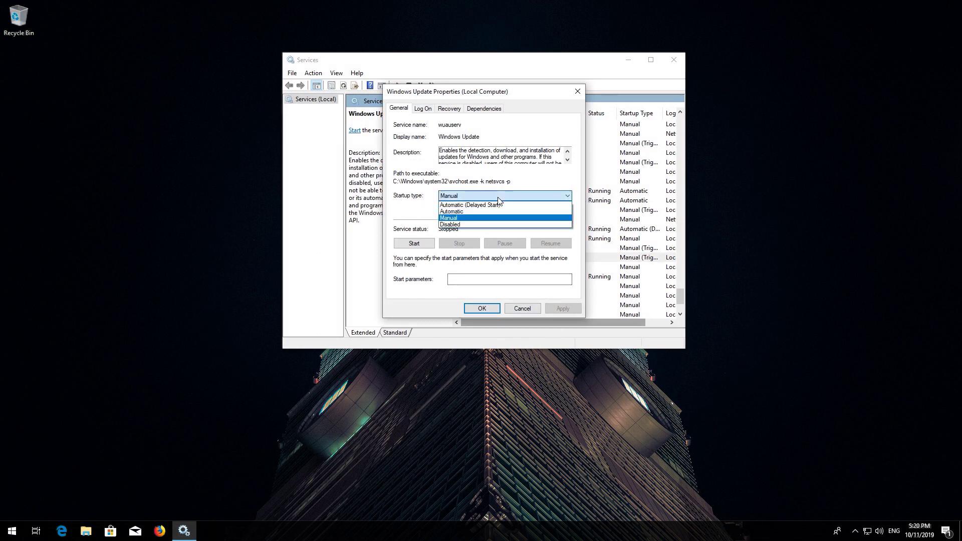
pyautogui.click(476, 212)
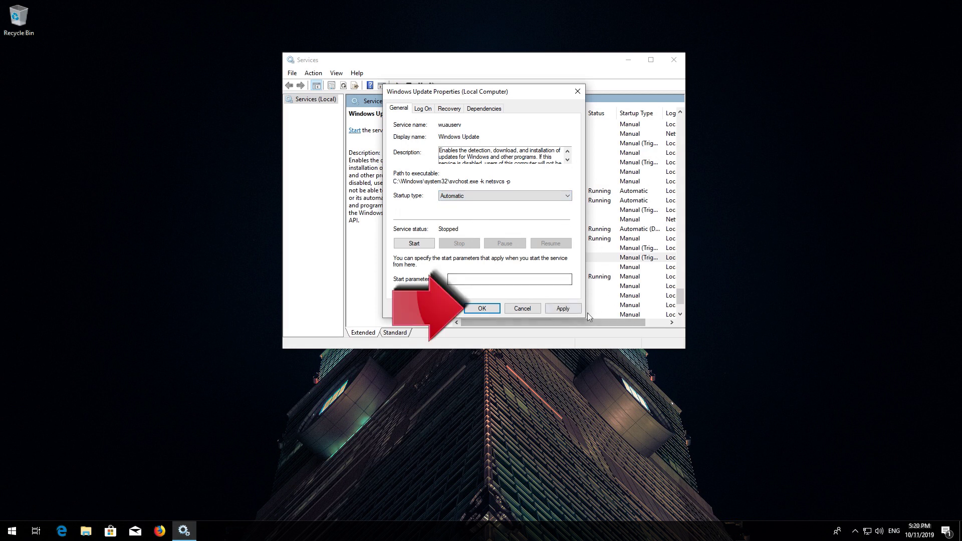
pyautogui.click(562, 308)
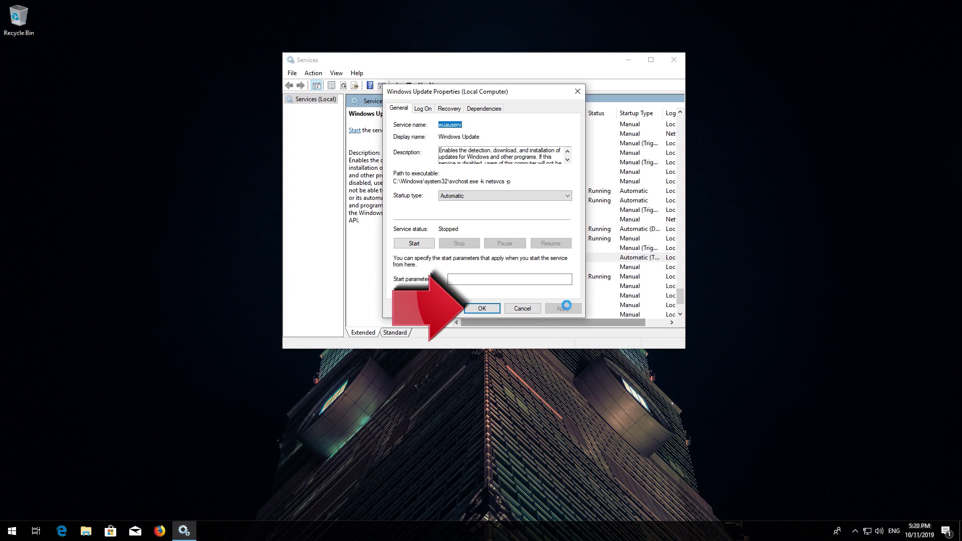
pyautogui.click(488, 310)
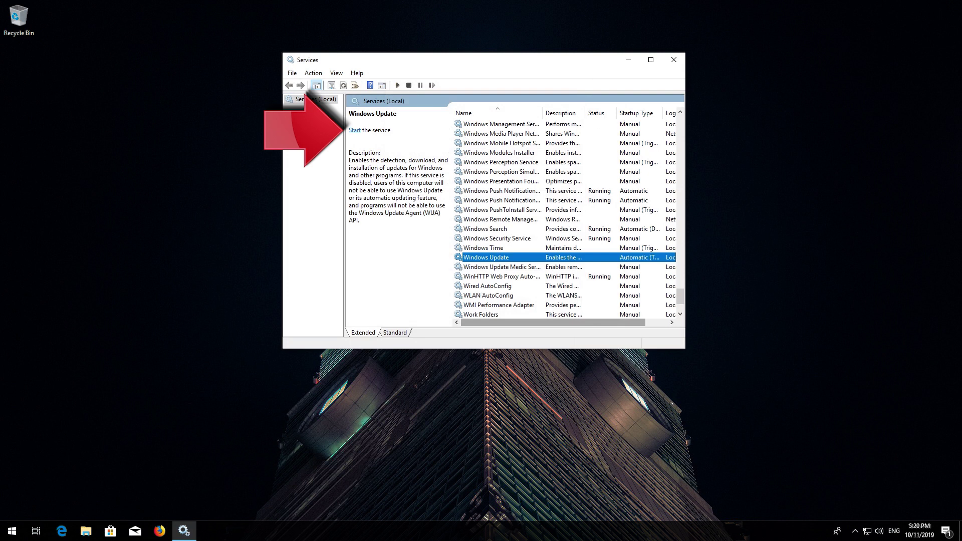
pyautogui.click(356, 132)
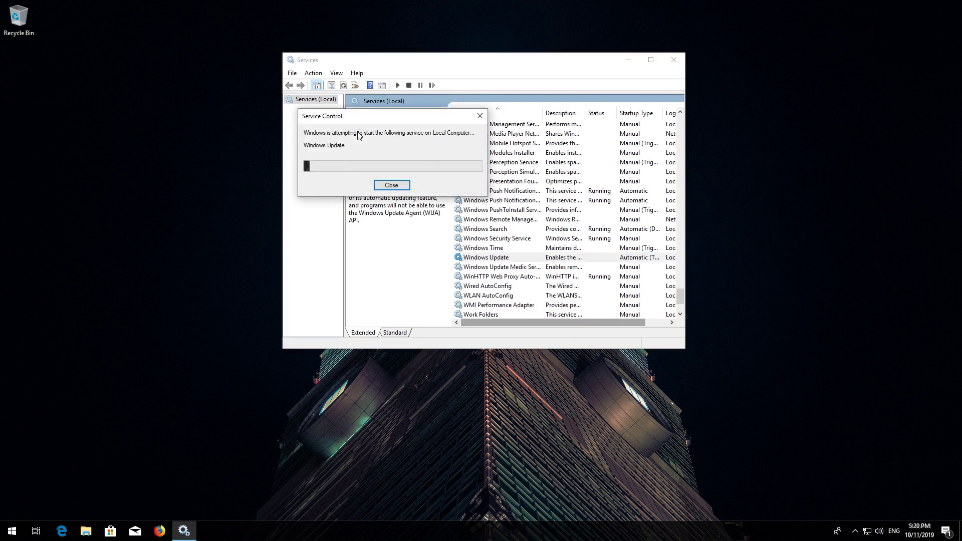